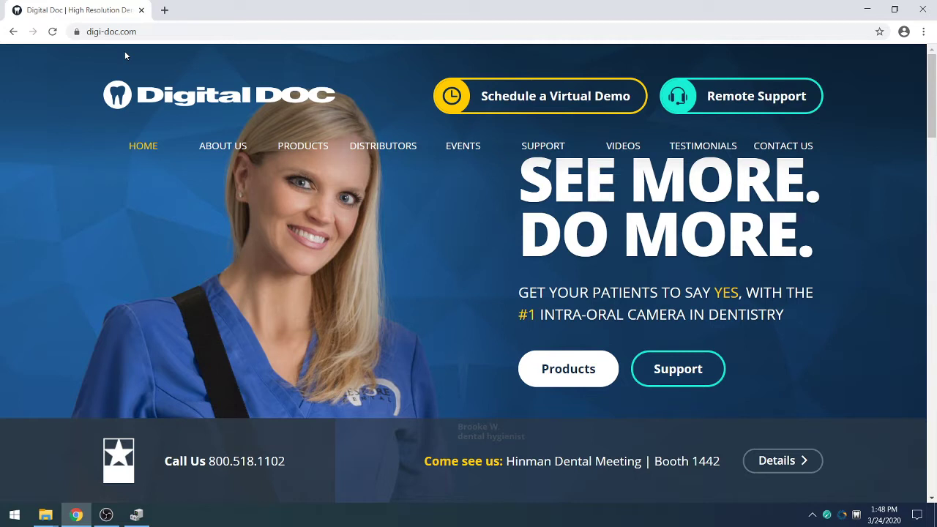
Download the Iris X80 Configuration Assistant from the digi-doc.com support compatibility and downloads article.
click(168, 35)
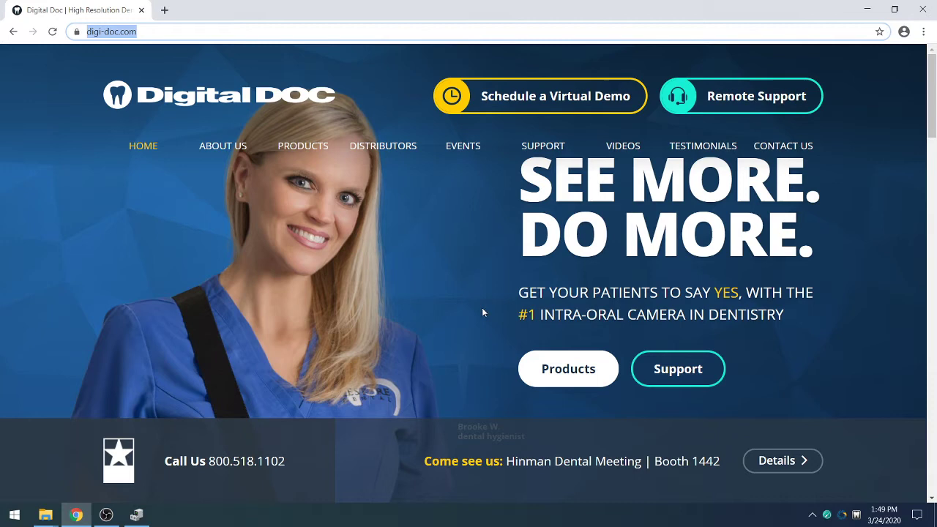
click(683, 386)
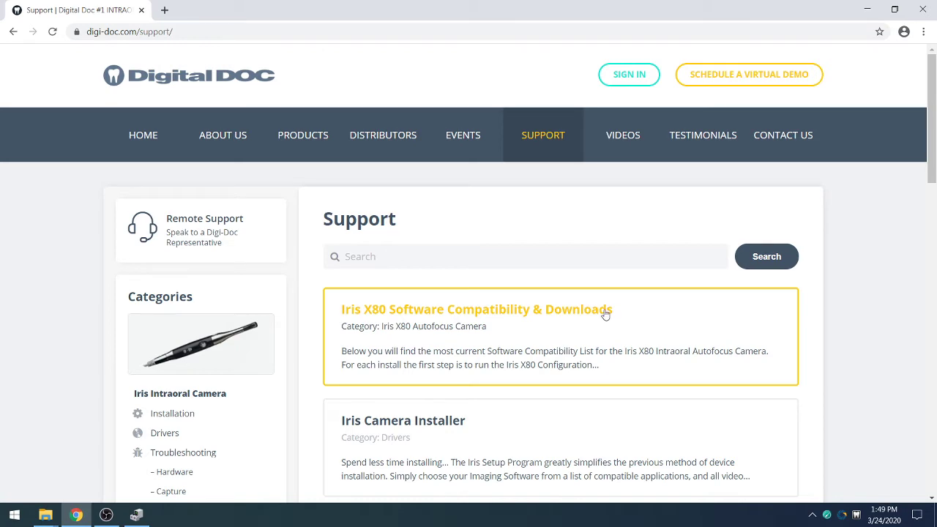
click(605, 314)
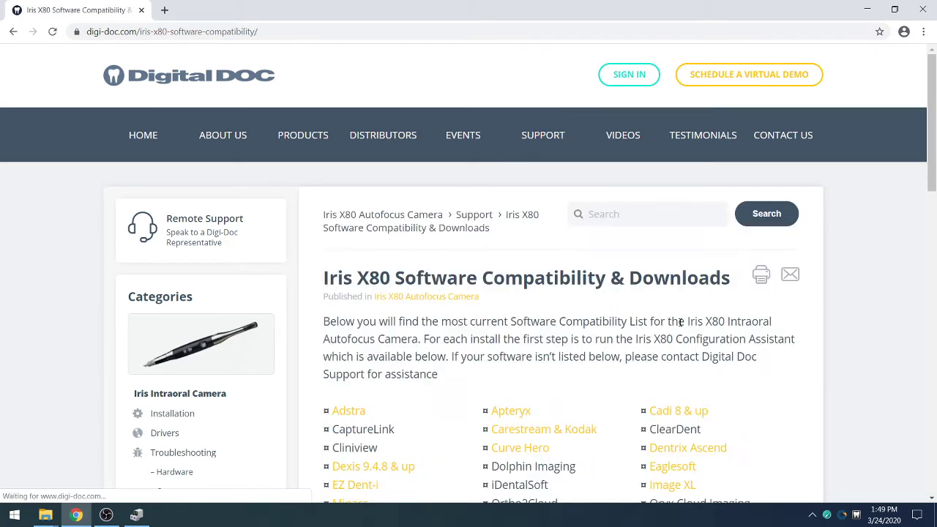
scroll(748, 336, down, 1)
scroll(748, 336, down, 6)
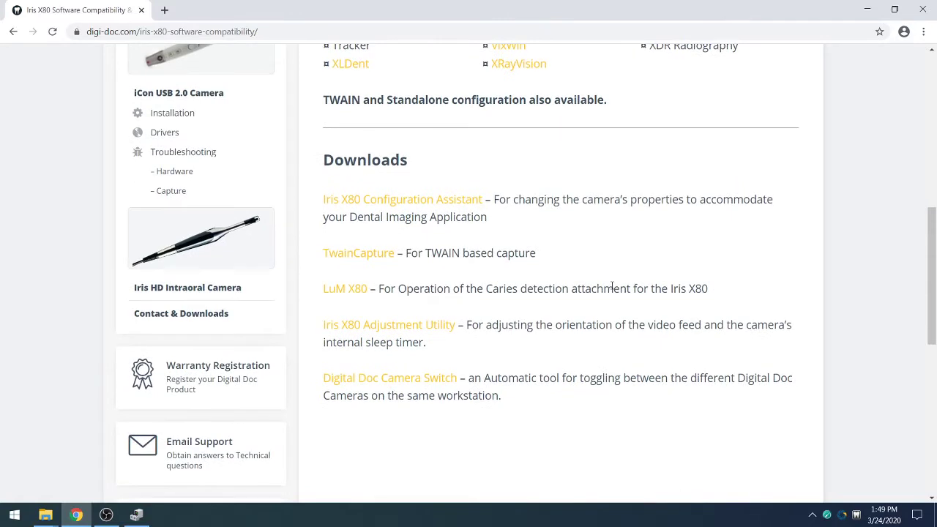
click(439, 202)
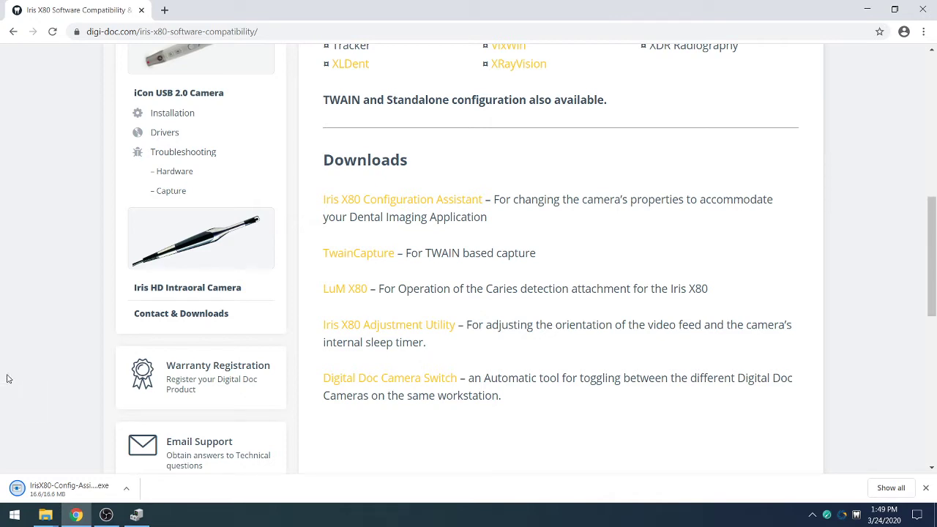
Run the downloaded configurator and verify IRIS X80 appears under Cameras in Device Manager.
click(73, 488)
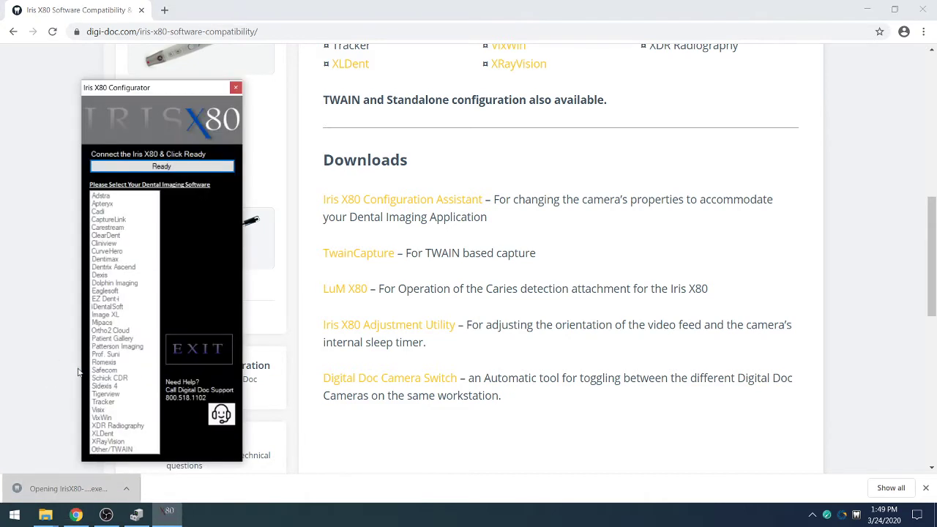
drag(180, 89, 183, 59)
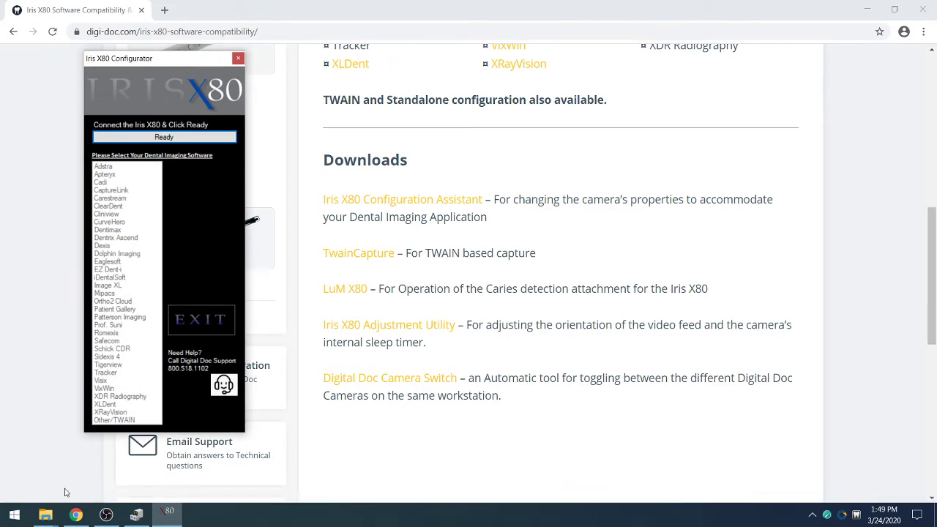
click(137, 514)
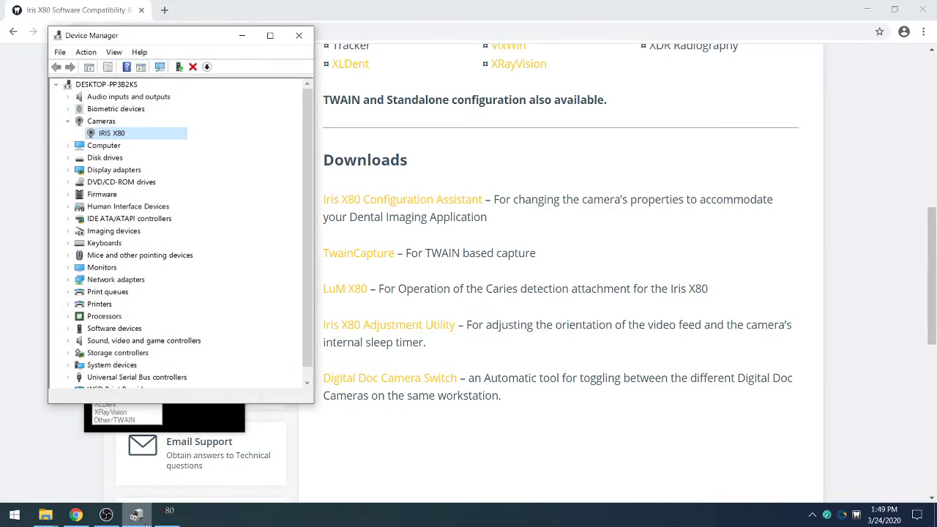
click(106, 122)
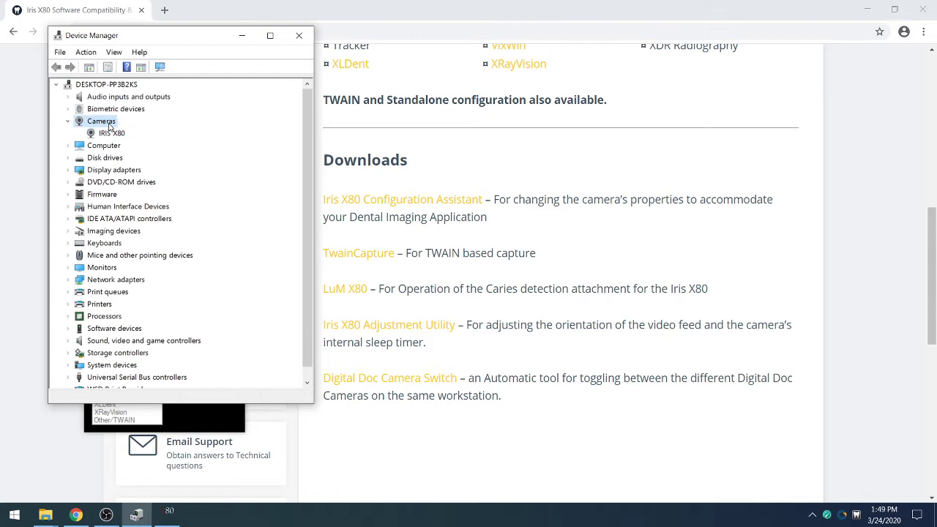
click(113, 133)
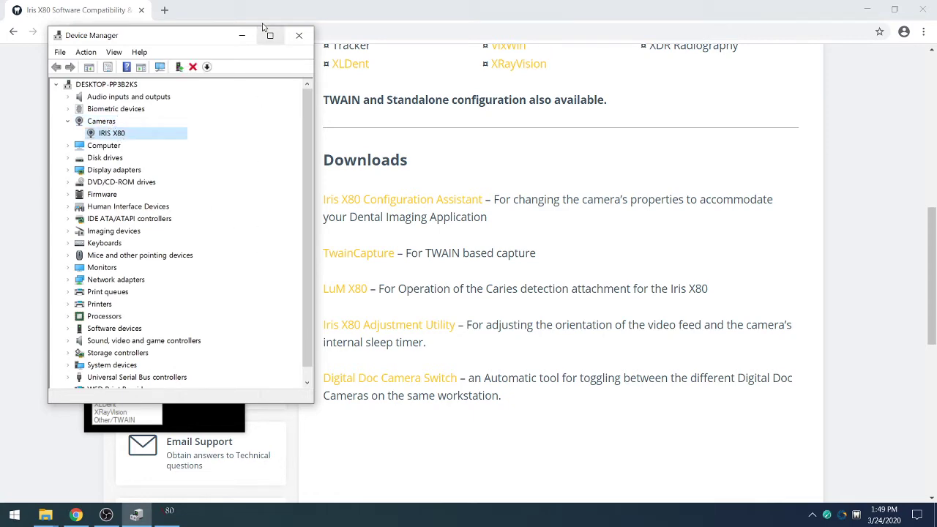
click(239, 36)
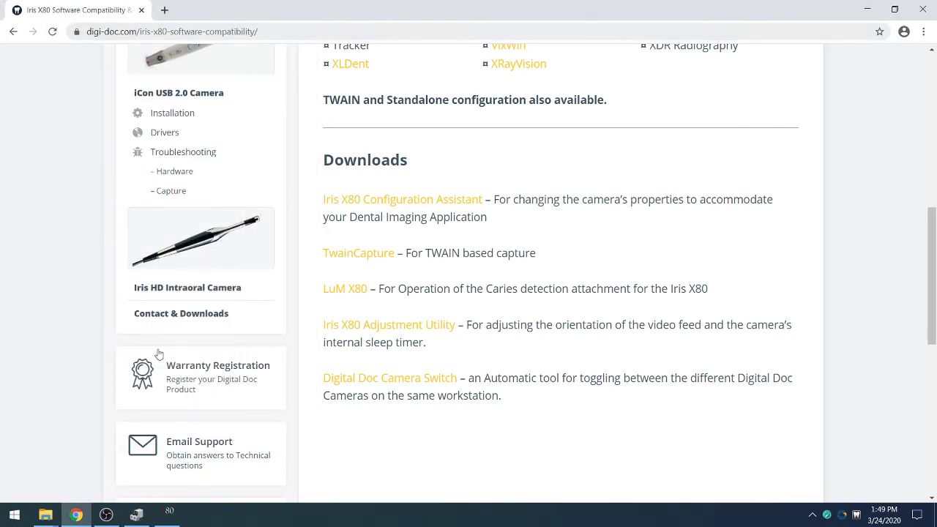
Start live video, test Mirror and the 5/10-minute sleep timer, then select Dexis with LuM X80 Caries Detection.
click(169, 515)
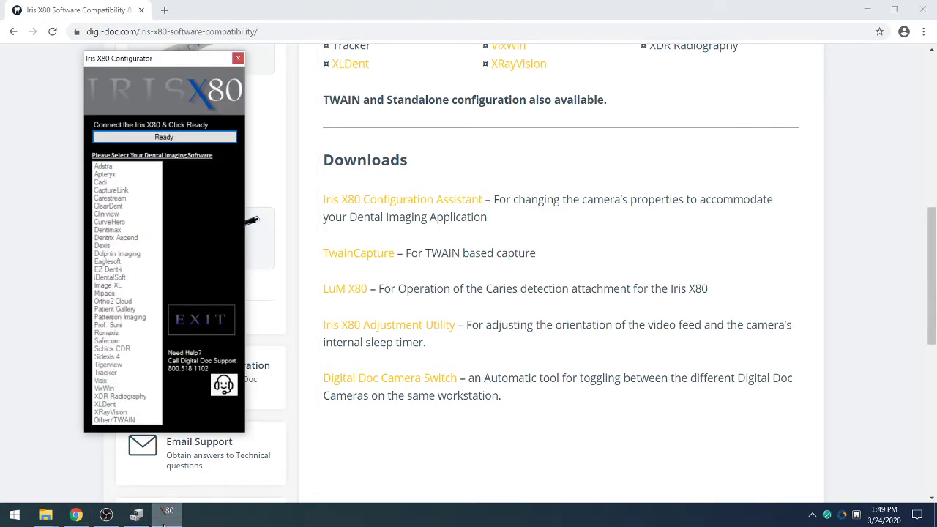
click(187, 140)
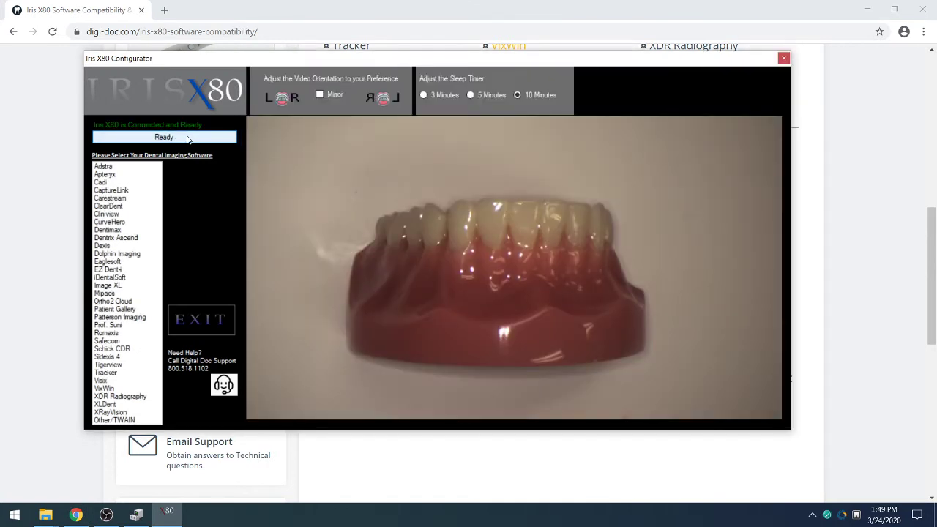
click(322, 96)
click(321, 96)
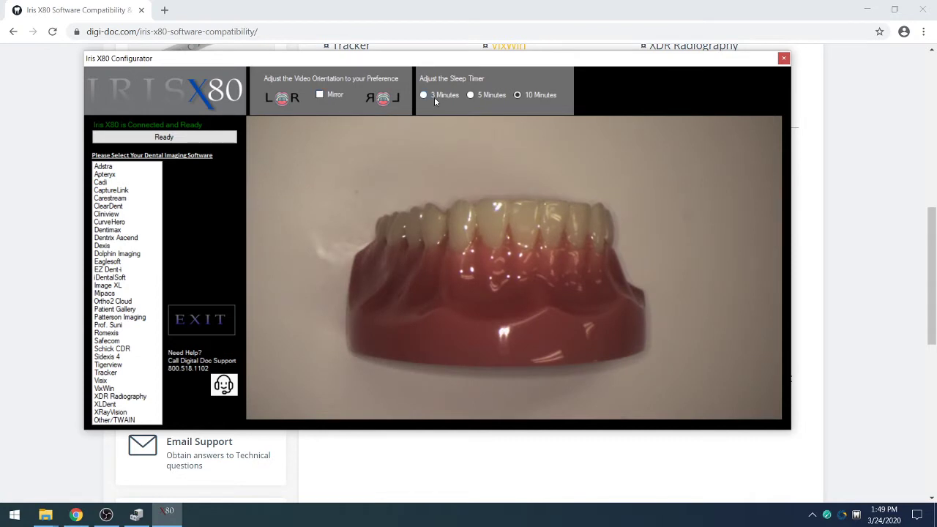
click(479, 99)
click(532, 98)
click(112, 248)
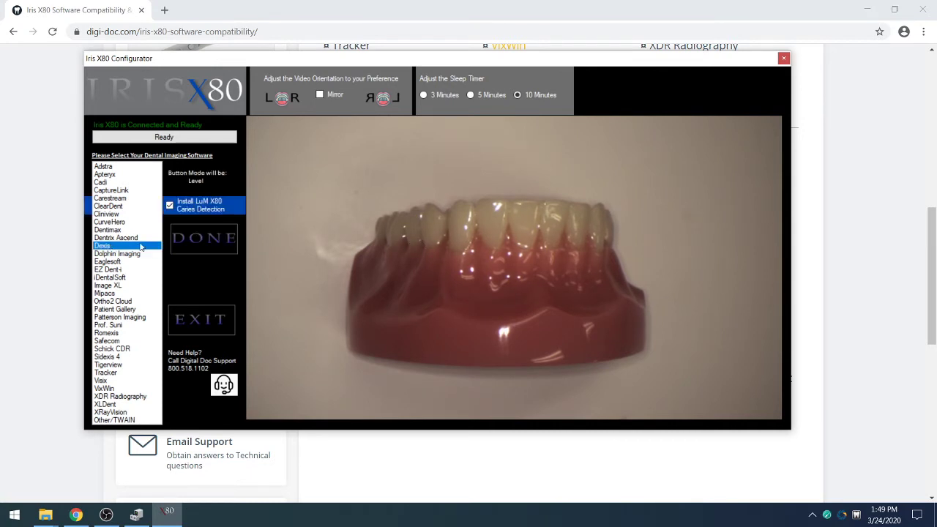
click(196, 205)
Apply the Dexis configuration, accept the LuM X80 licence agreement, and complete the LuM X80 installation.
click(207, 237)
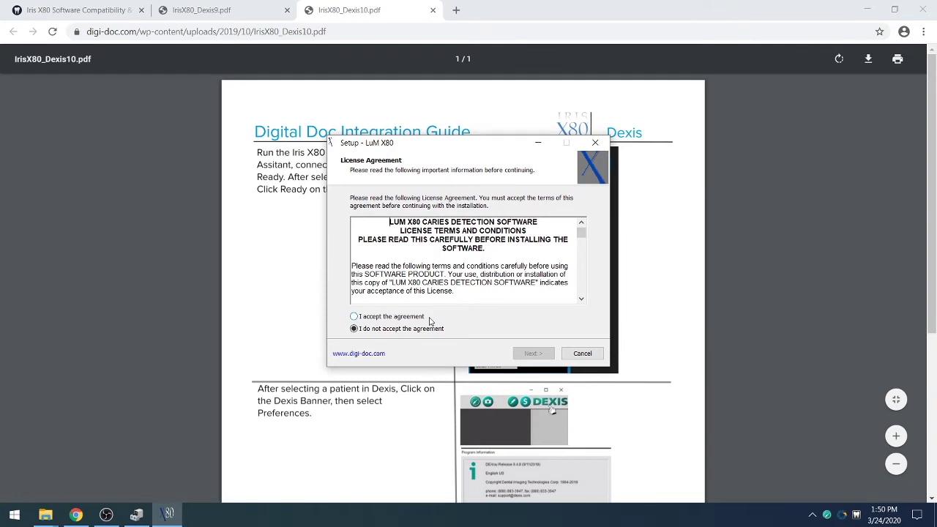
click(412, 318)
click(522, 354)
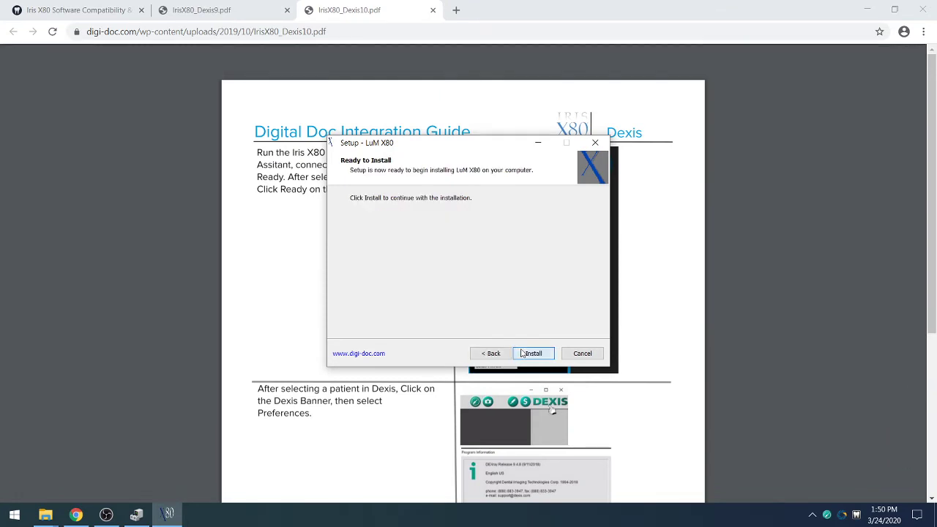
click(524, 355)
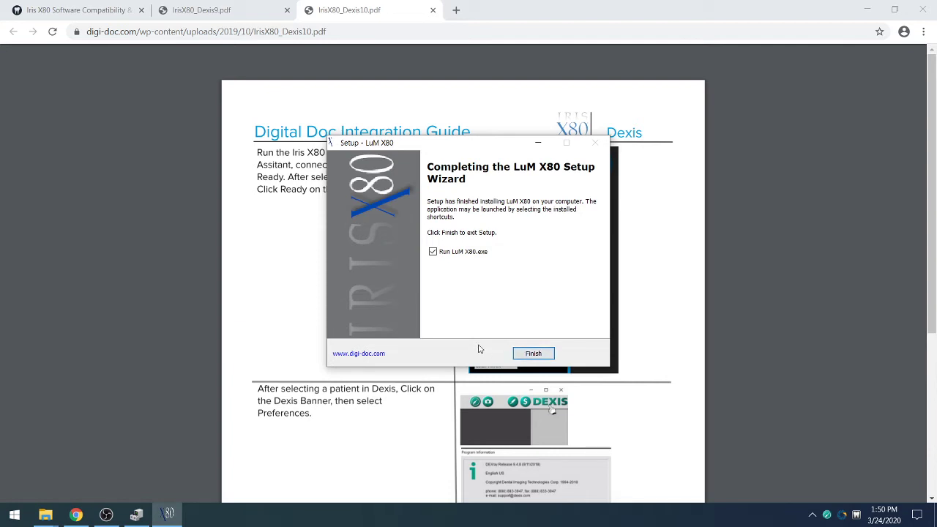
click(545, 359)
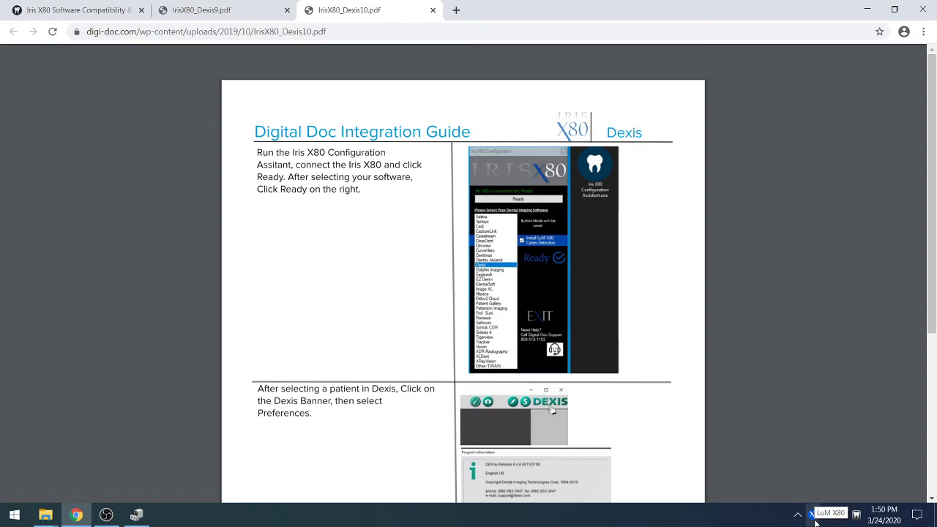
Minimize Chrome and exit the Iris X80 camera utility from the system tray.
click(866, 9)
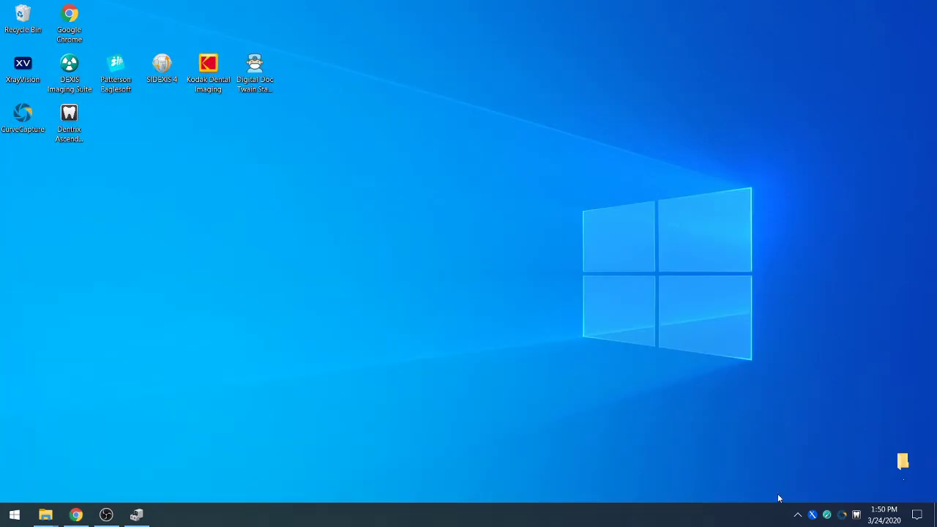
click(796, 515)
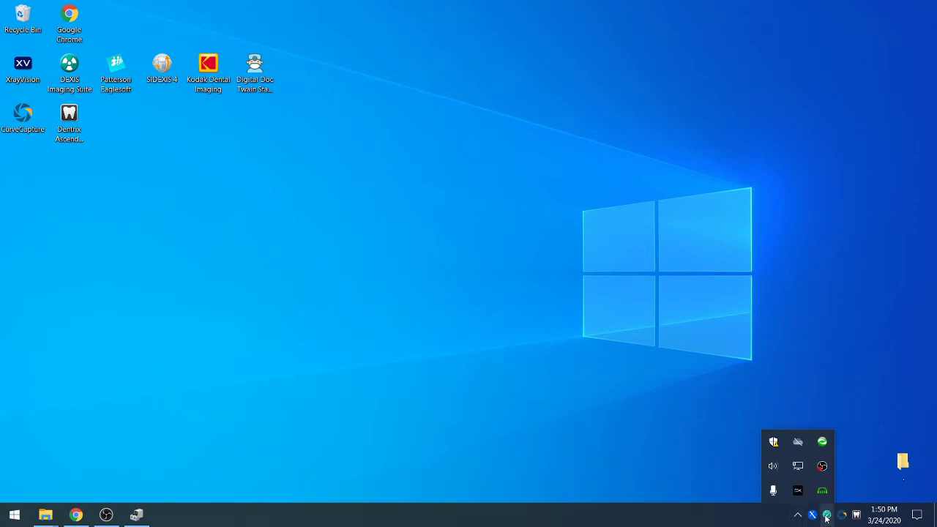
right_click(828, 515)
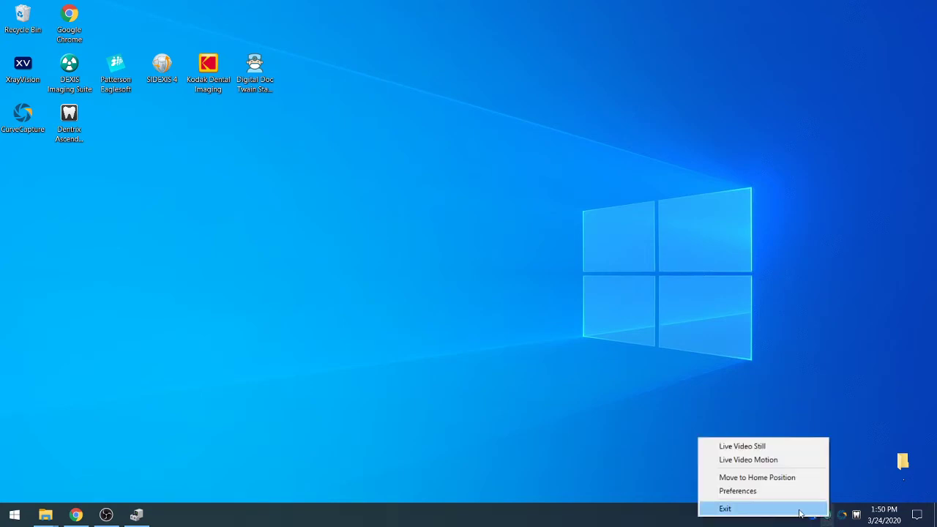
click(739, 510)
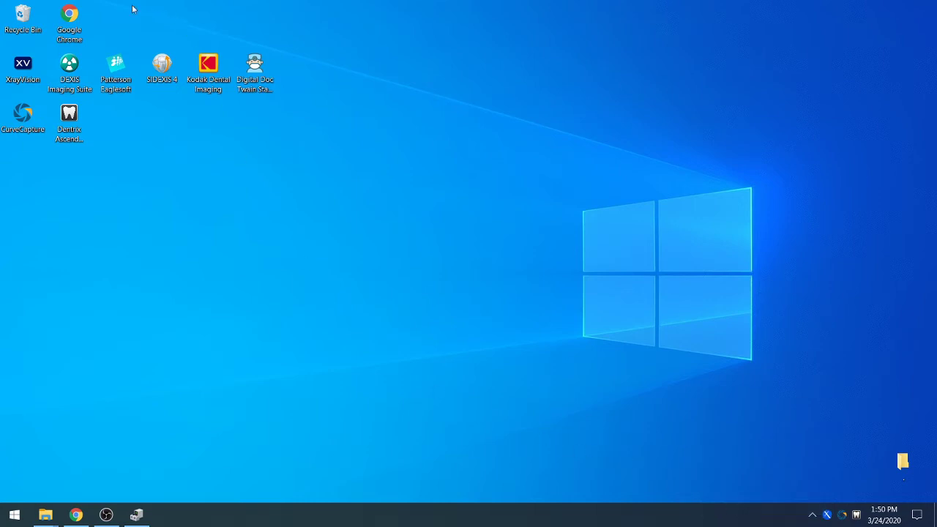
Launch DEXIS Imaging Suite, open the TEST patient's record, and show Program Information.
double_click(69, 69)
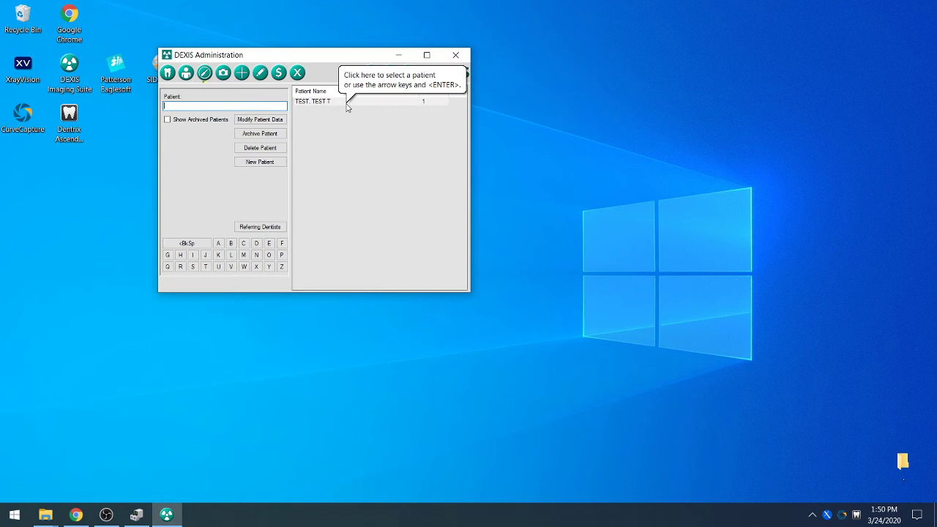
click(348, 104)
double_click(347, 104)
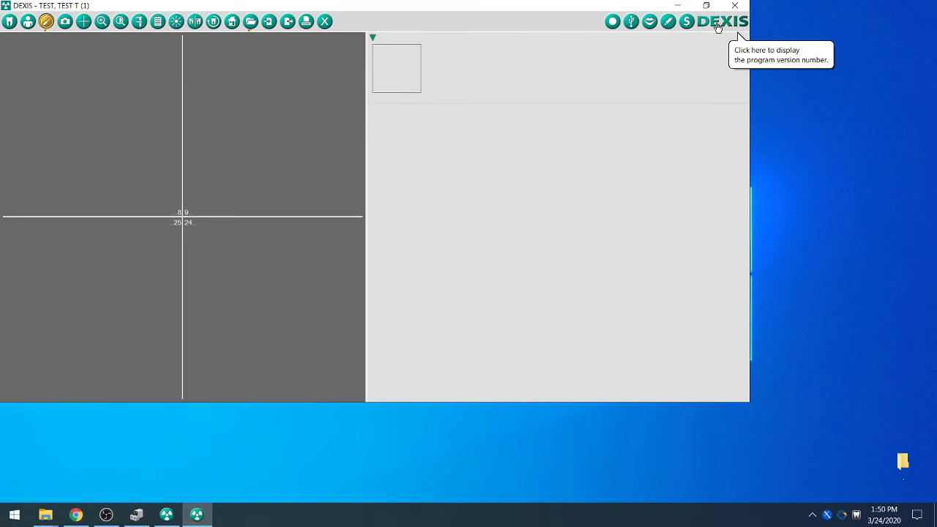
click(718, 27)
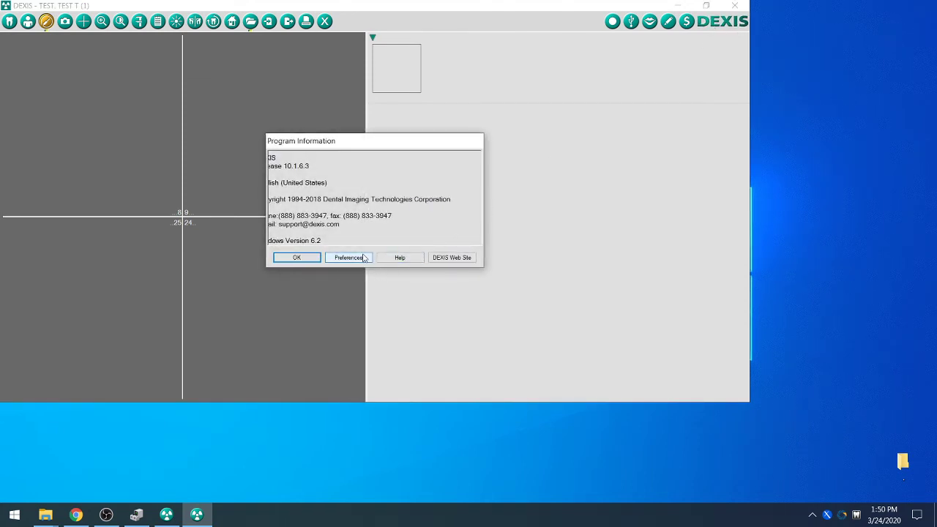
Keep Video Acquisition button and footswitch types at Single: Down/Up and close Preferences with OK.
click(350, 258)
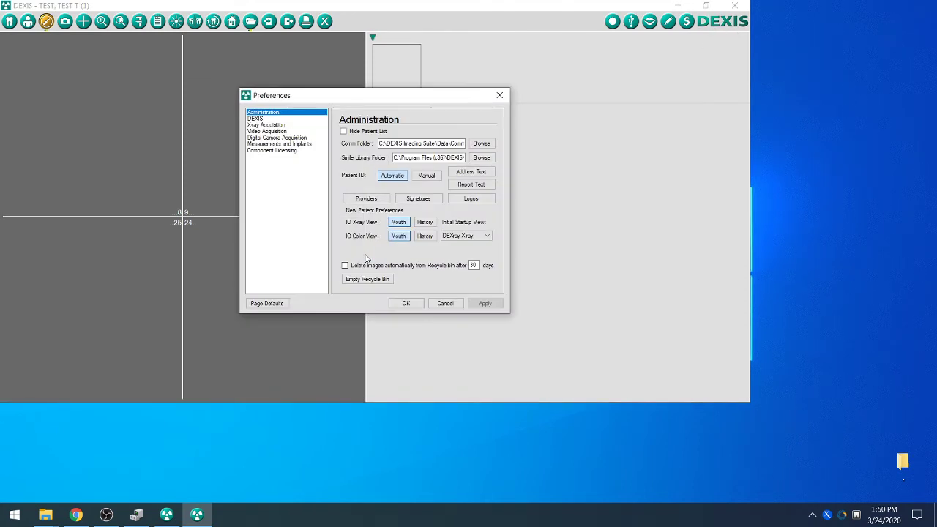
click(280, 131)
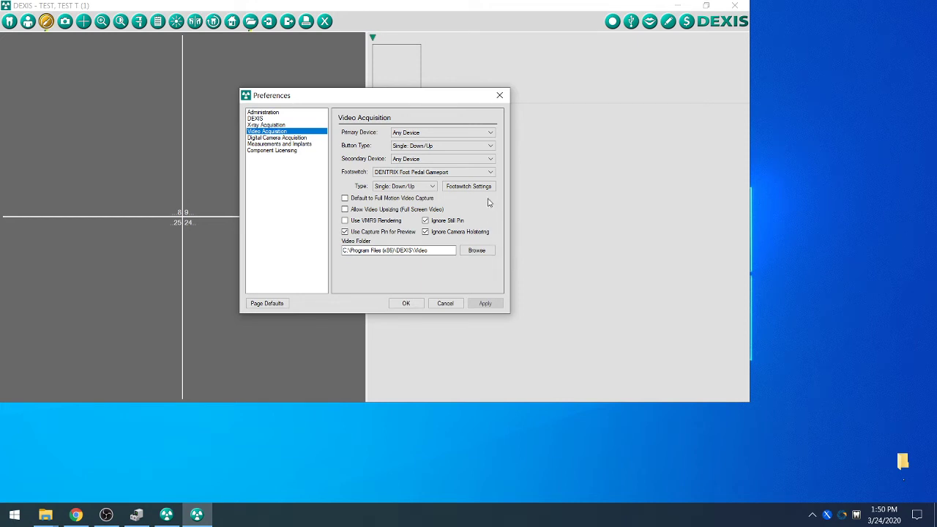
click(489, 146)
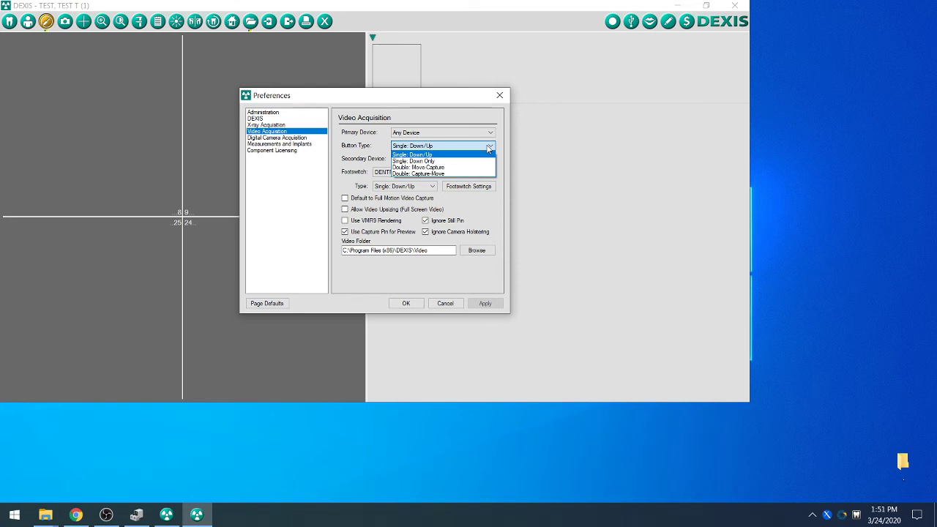
click(489, 147)
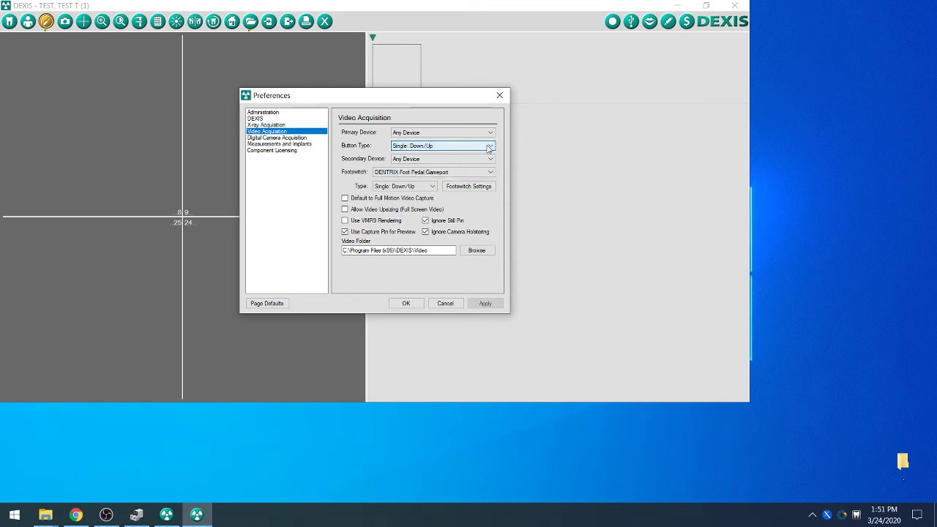
click(393, 188)
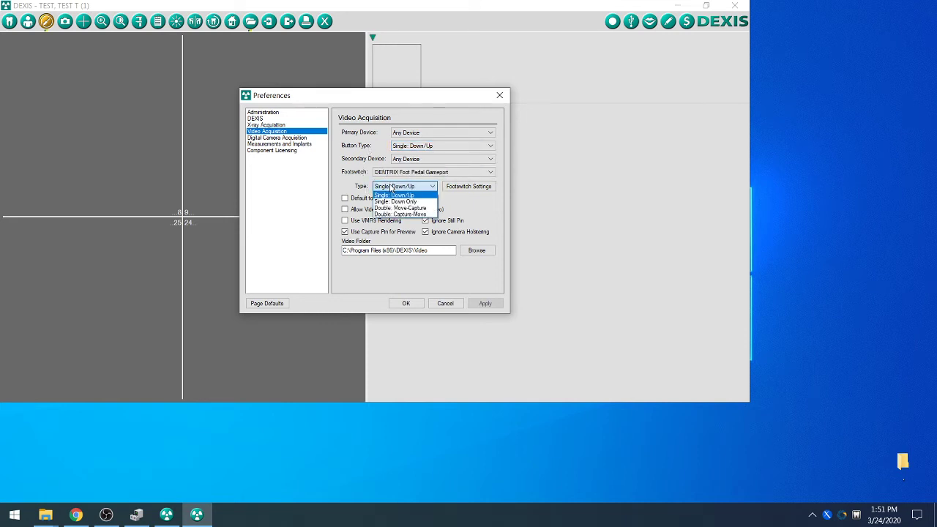
click(393, 188)
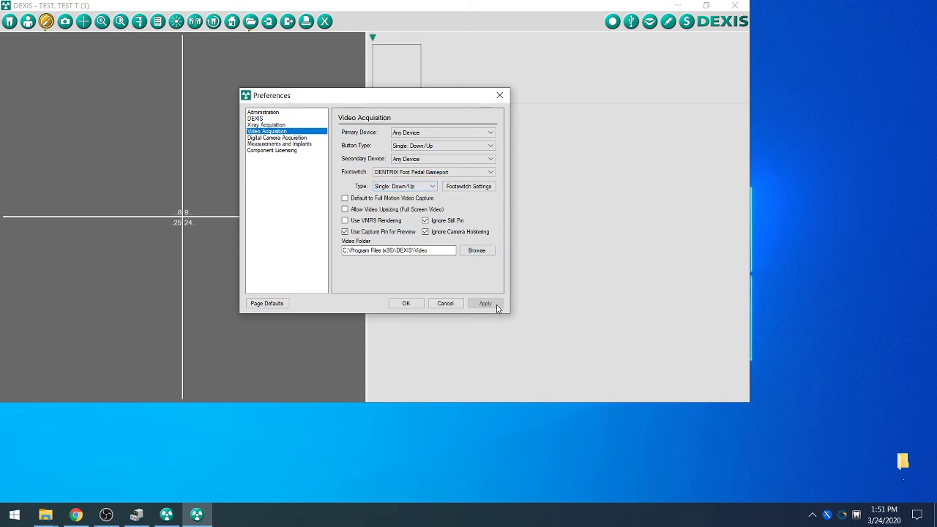
click(412, 305)
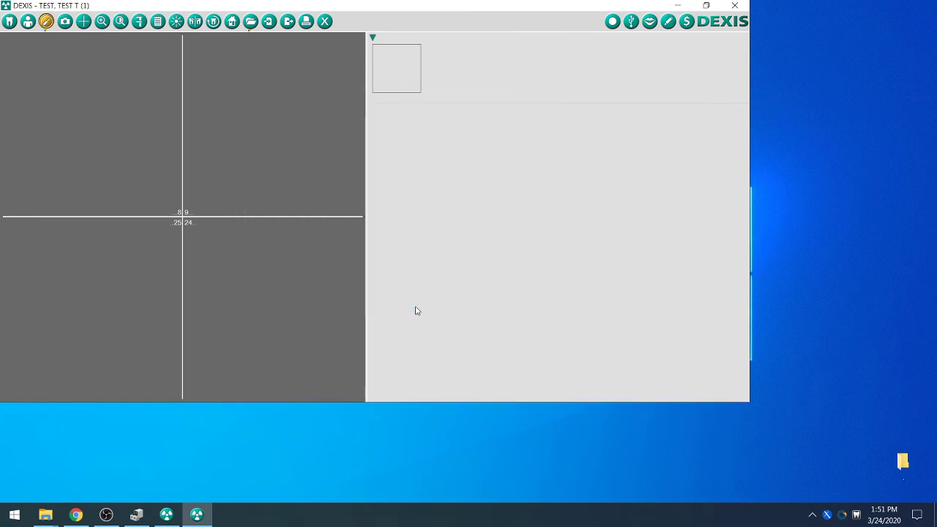
Stream live video of the dental model, capture a still, and toggle grayscale off and on.
click(609, 25)
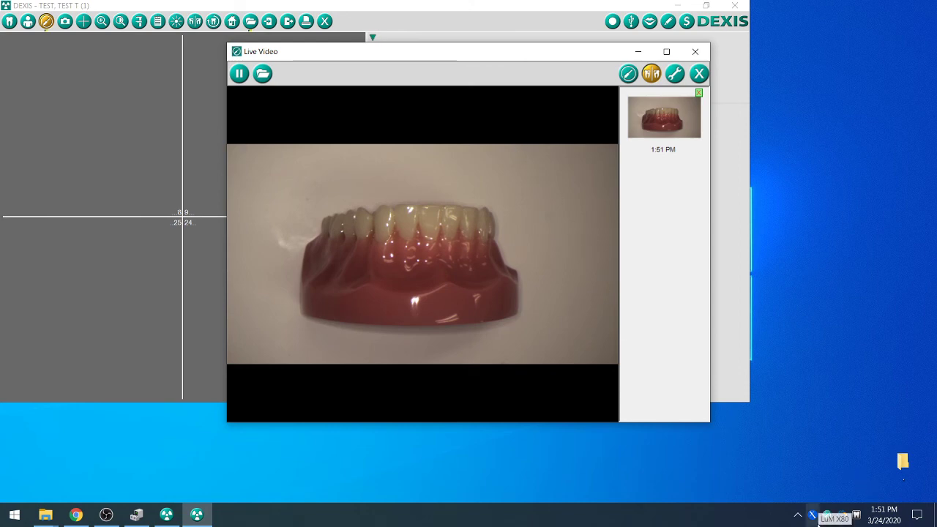
click(814, 517)
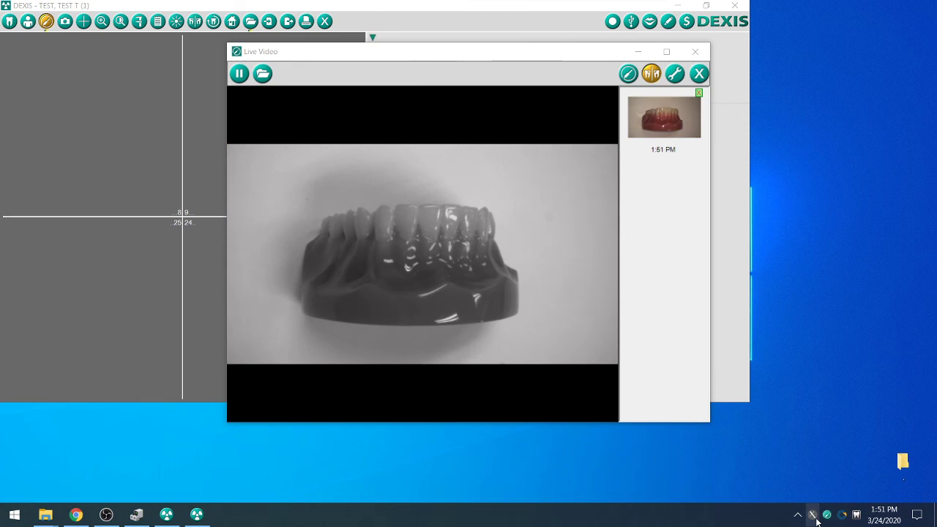
click(814, 517)
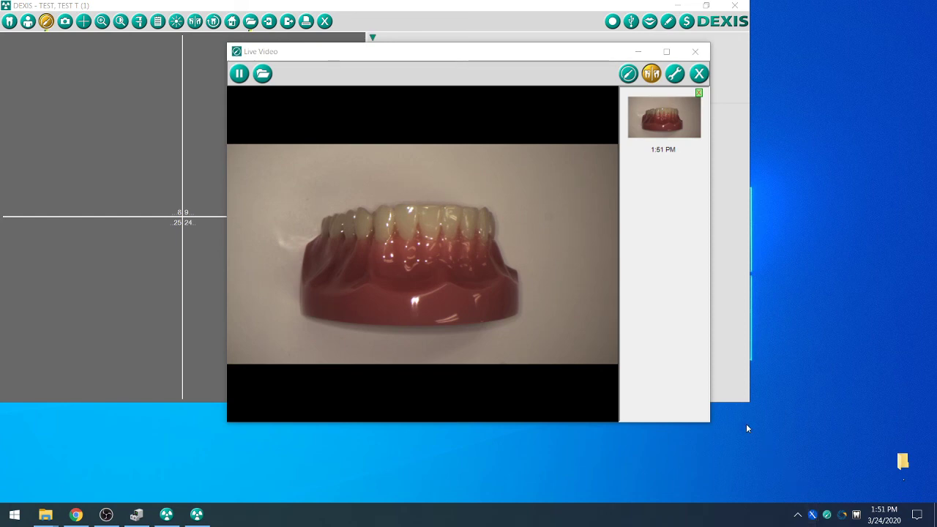
Close Live Video and Auto Number the captured still into the TEST patient's mouth view.
click(699, 54)
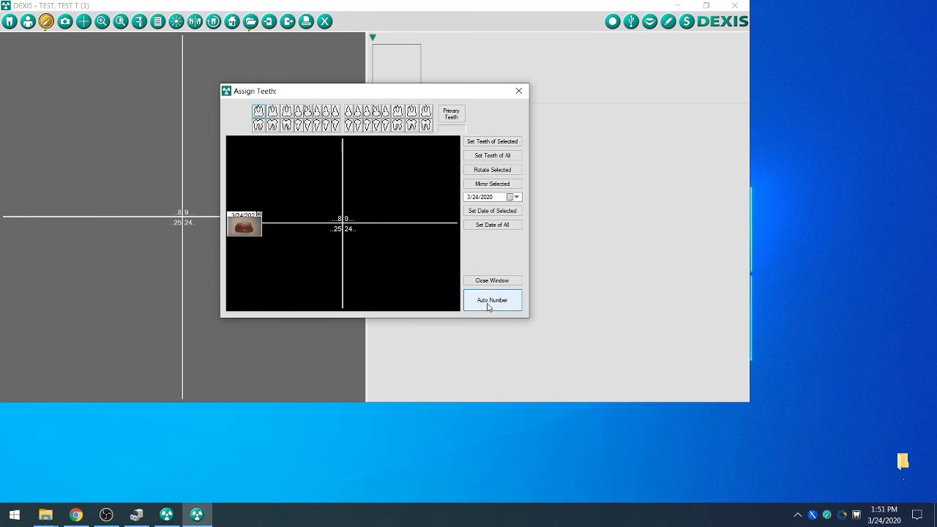
click(488, 306)
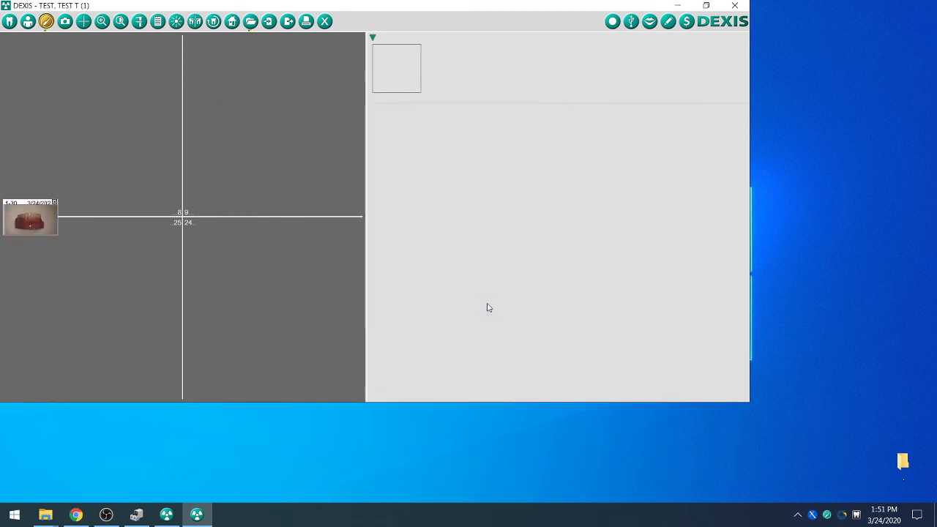